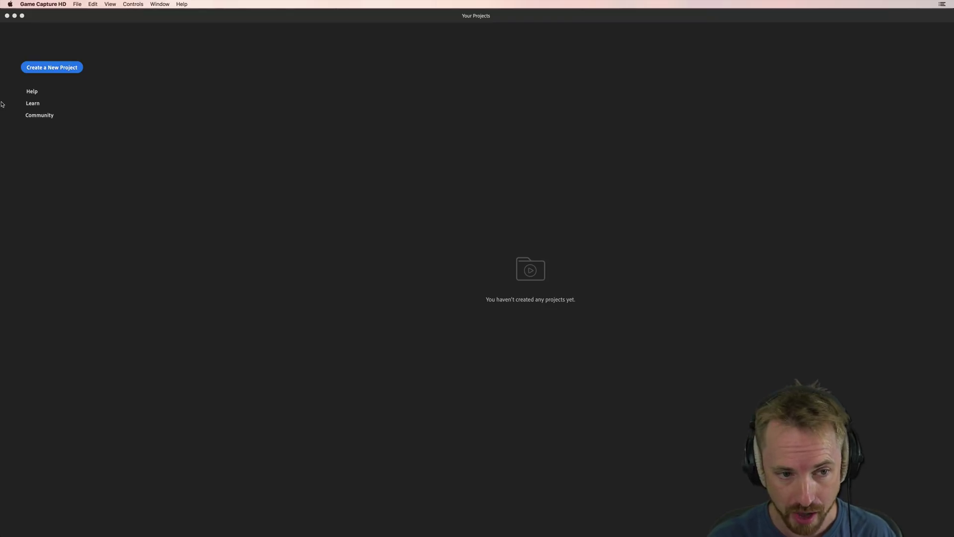
Step: Start a new project and select sea clips C0001, C0002, C0003 and C0004
left_click(237, 171)
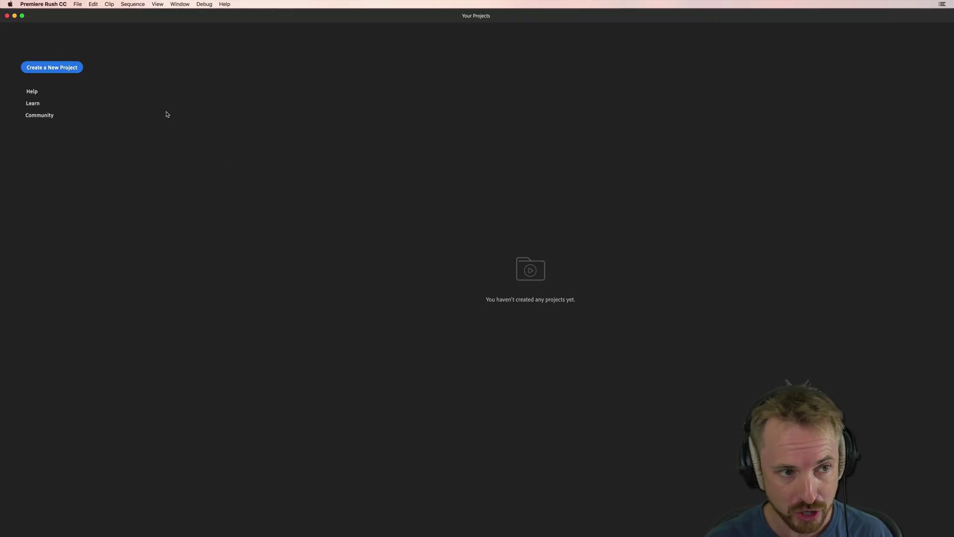
key("super+Tab")
key("super+Tab")
key("super+Tab")
key("super+Tab")
key("super+Tab")
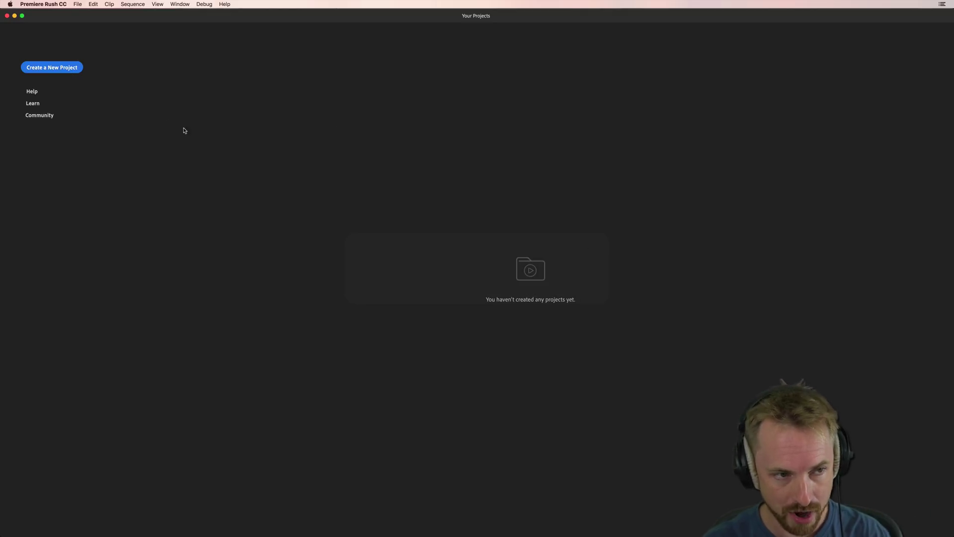
left_click(48, 70)
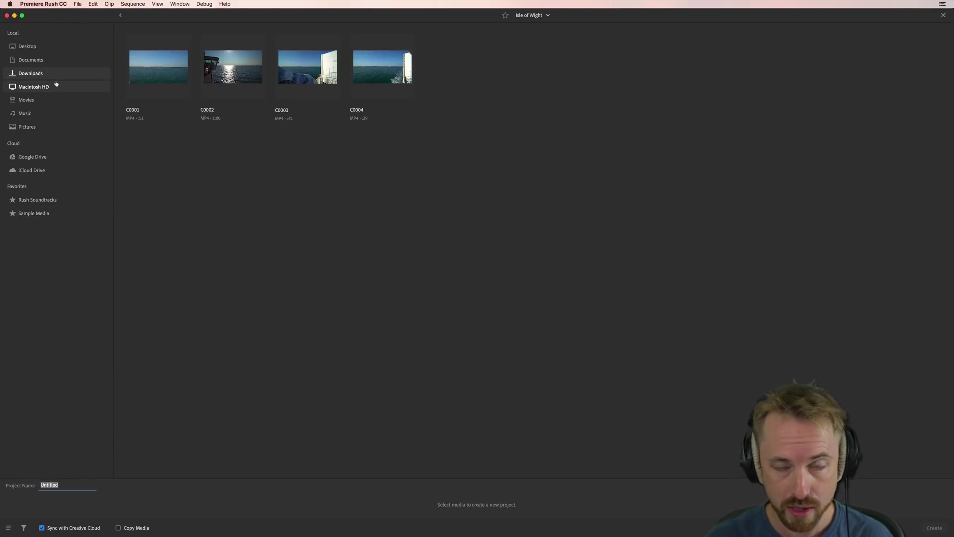
left_click(152, 80)
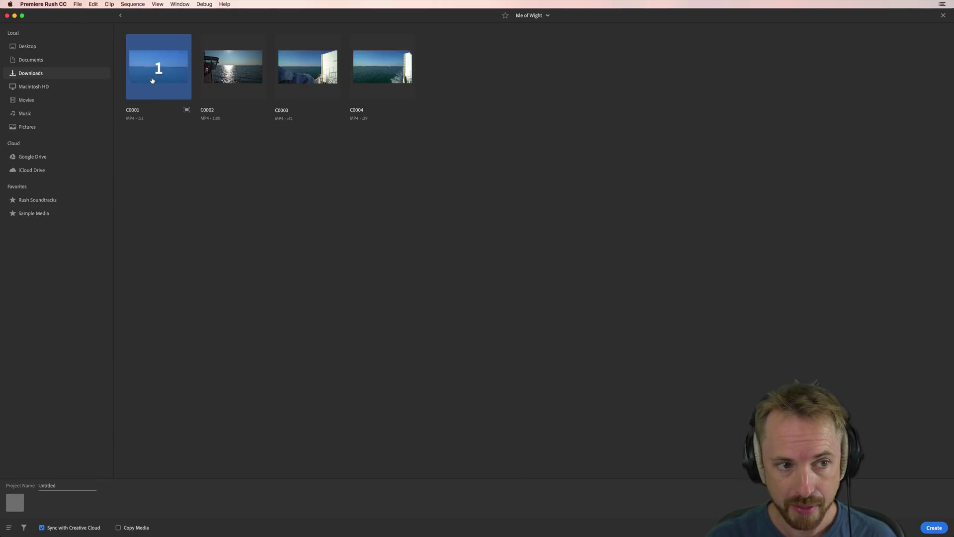
left_click(233, 75)
left_click(308, 75)
left_click(372, 74)
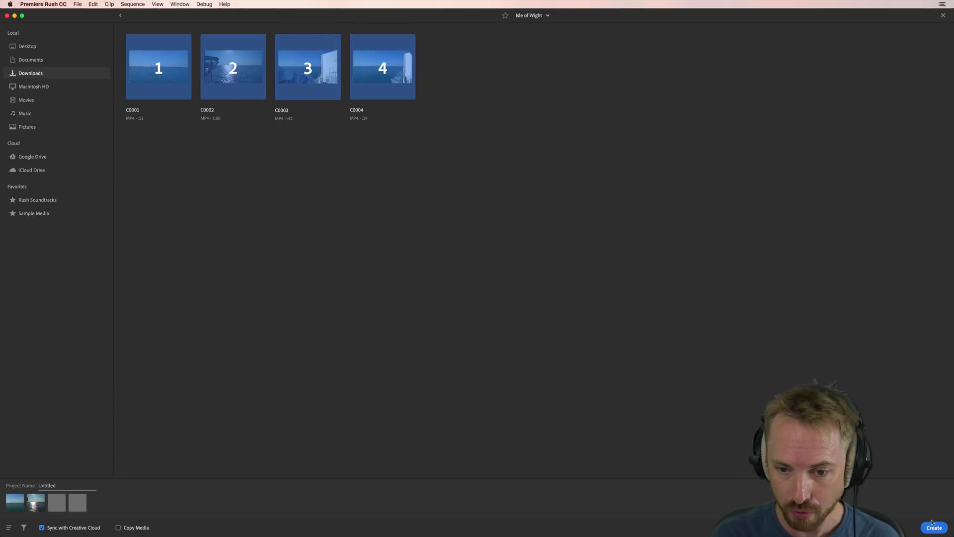
Step: Rename the project from Untitled to 'Isle of Wight' and create it
double_click(54, 486)
key("BackSpace")
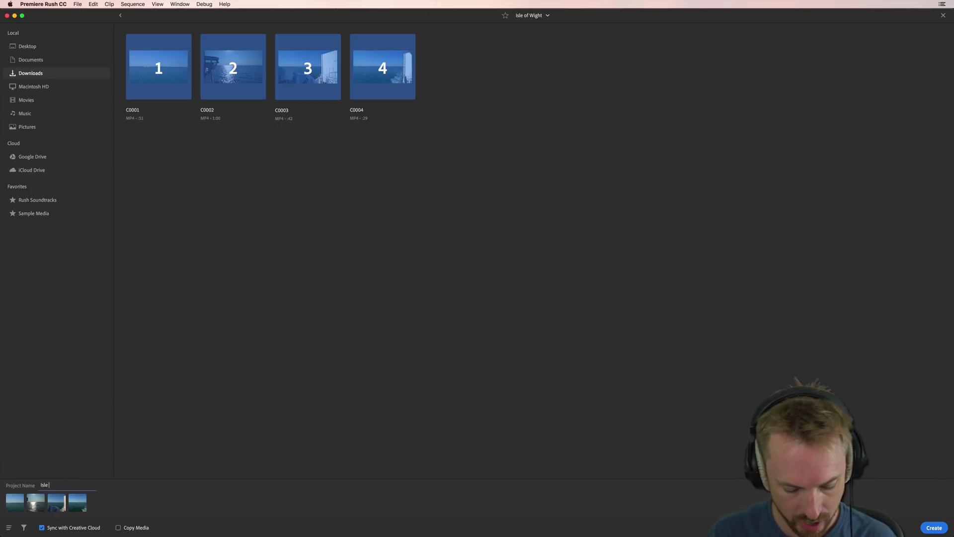
type("Isle of Wight")
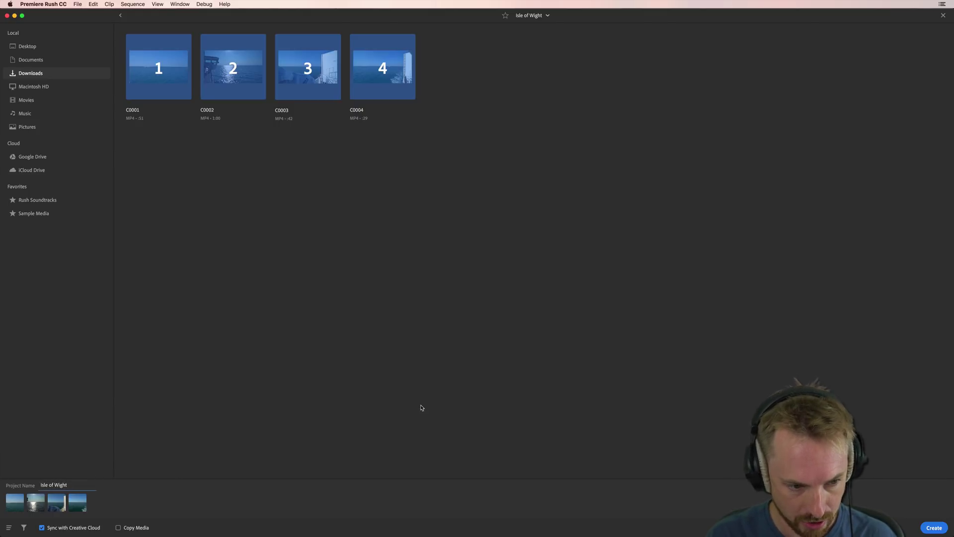
key("Return")
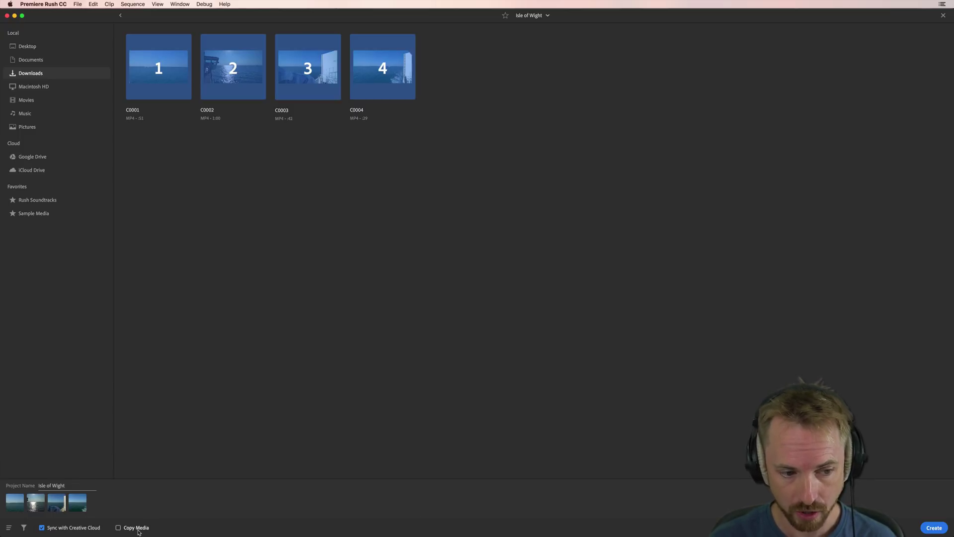
left_click(935, 528)
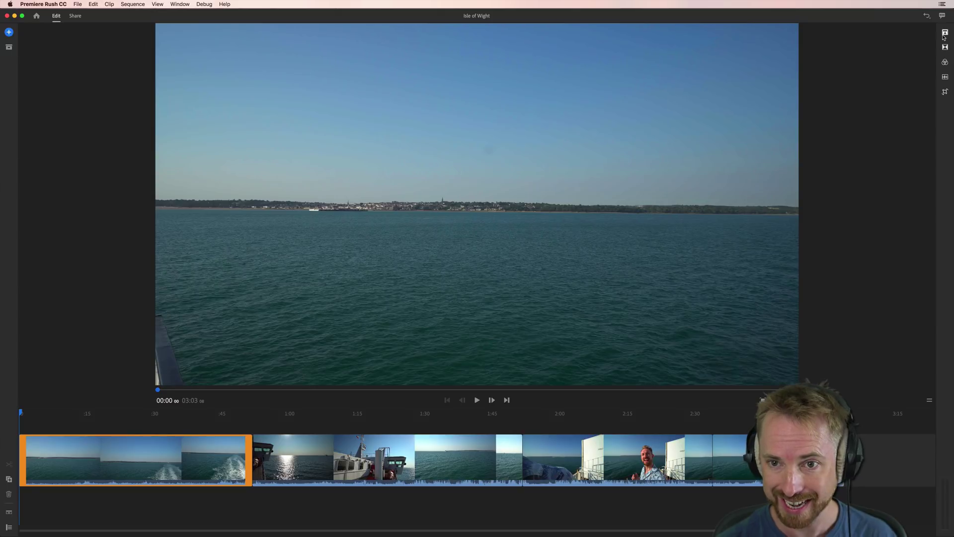
Step: Look over the right-hand toolbar tooltips in the Edit view once media preparation finishes
mouse_move(944, 37)
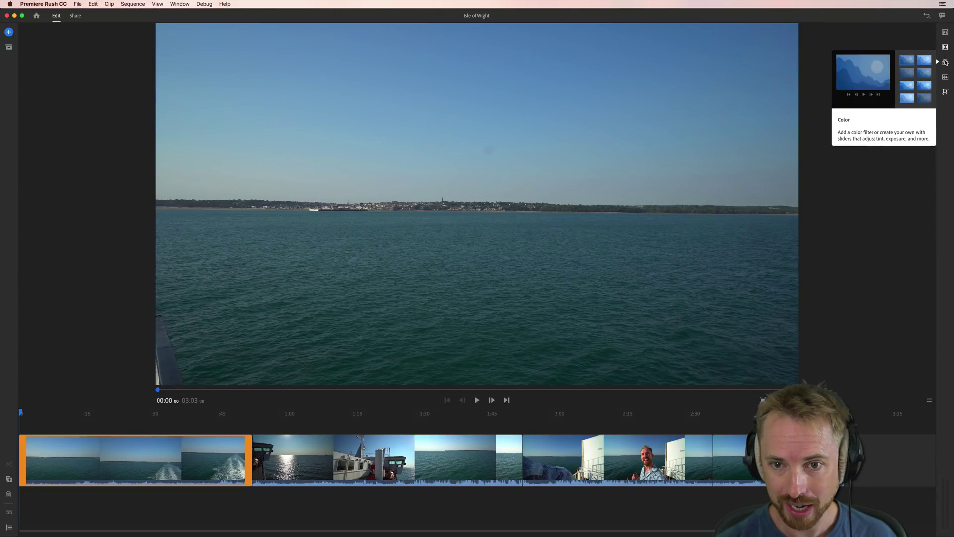
mouse_move(945, 80)
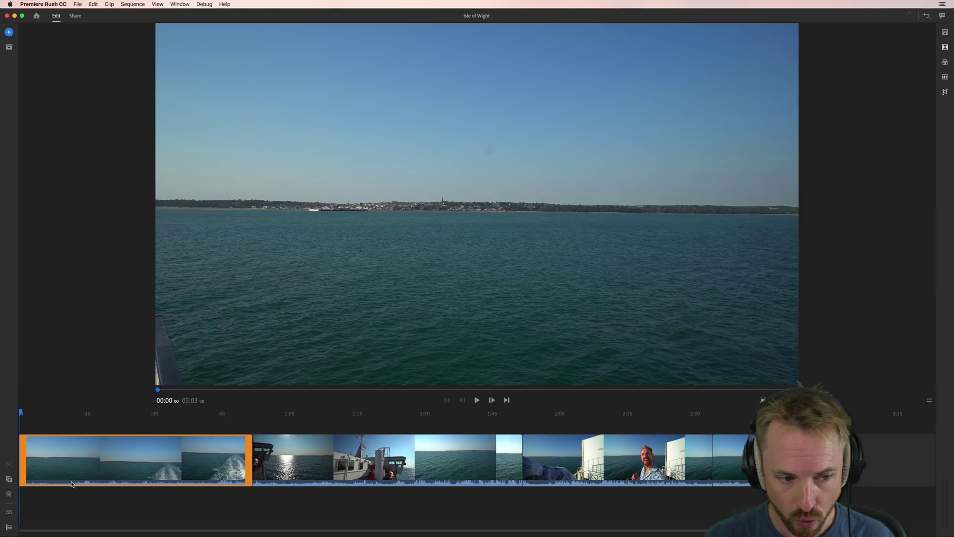
Step: Expand the audio track beneath the clips to show larger waveforms
left_click(9, 514)
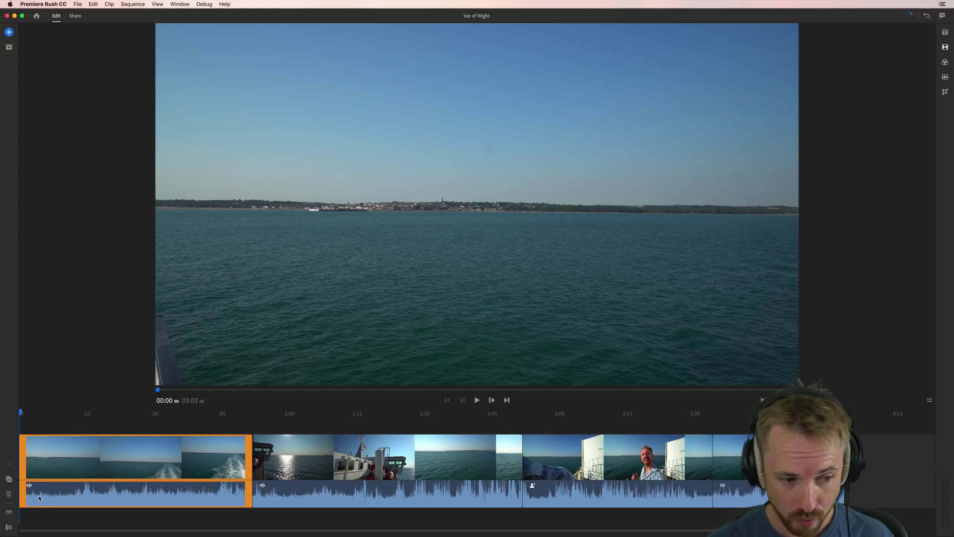
Step: Show track controls, toggle video track visibility off and on, and test dragging clips off the track
left_click(9, 526)
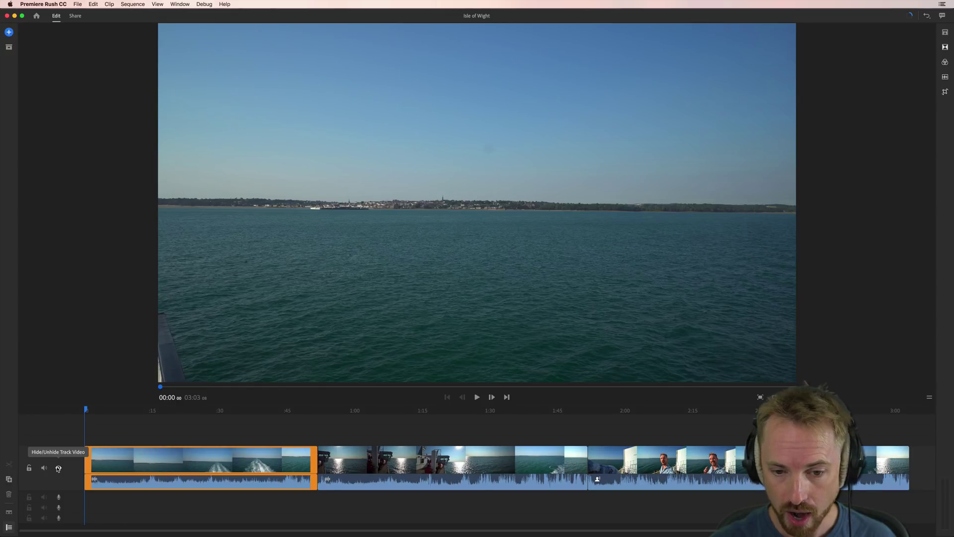
left_click(58, 468)
left_click(58, 468)
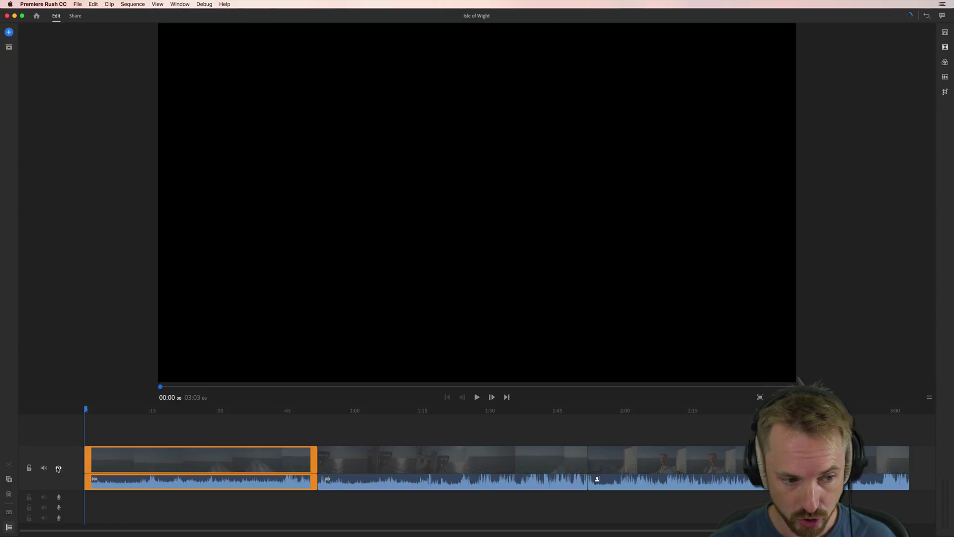
left_click_drag(135, 457, 139, 514)
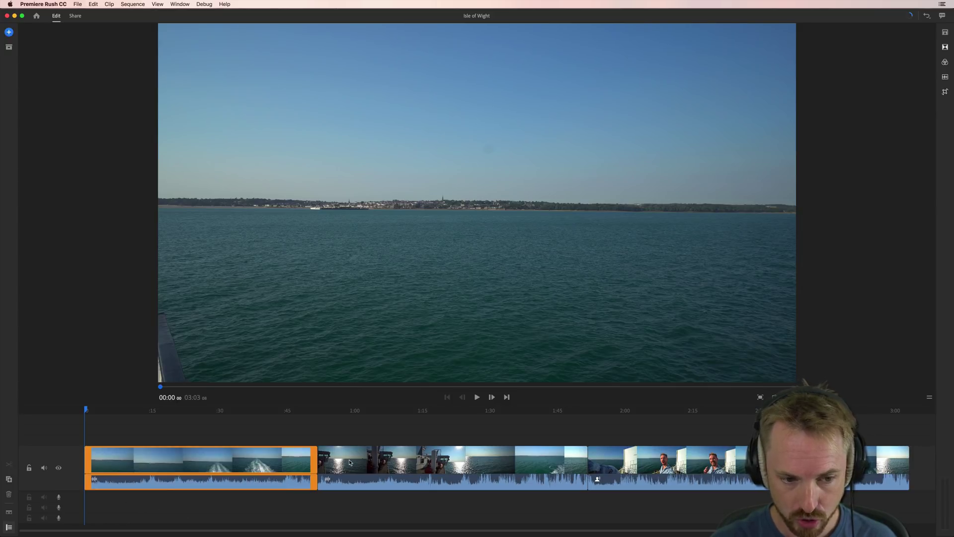
left_click_drag(350, 462, 91, 499)
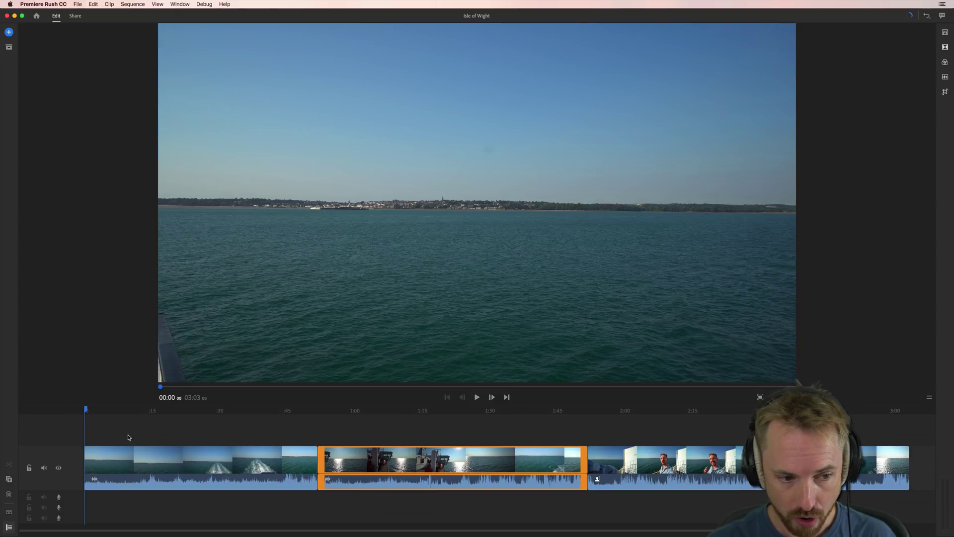
Step: Play and pause the sequence, then scrub the playhead forward to about eight seconds
left_click(478, 397)
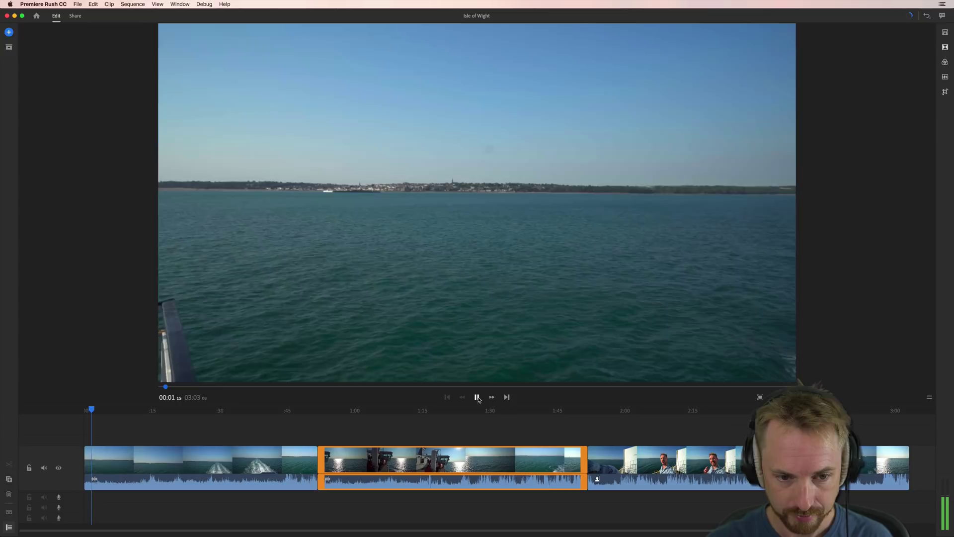
left_click(477, 397)
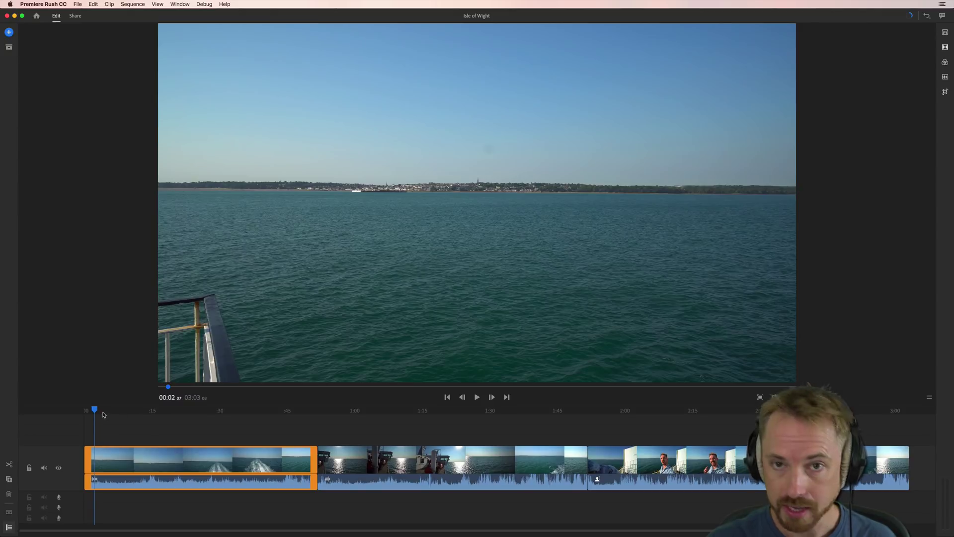
left_click_drag(94, 410, 117, 411)
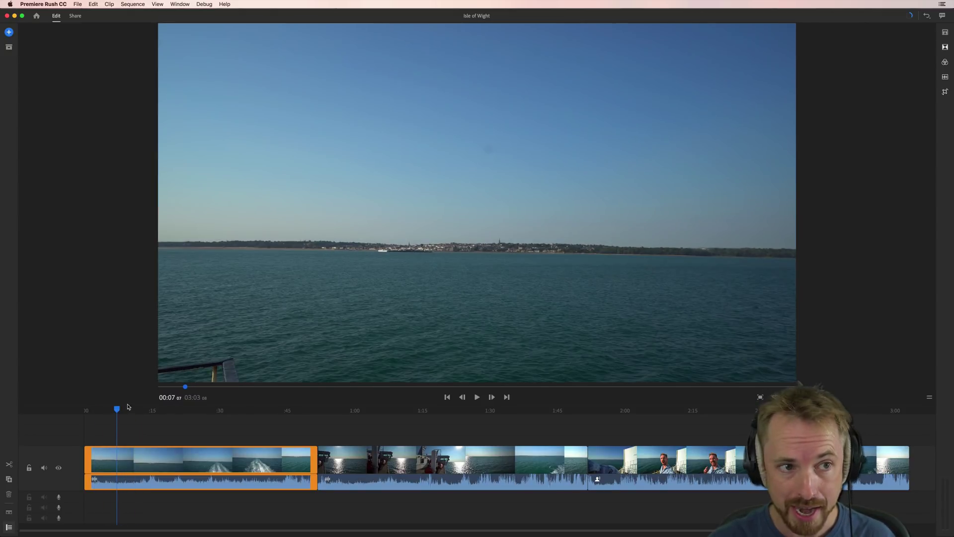
Step: Enable Sequence > Play Audio while Scrubbing and scrub ahead to ten seconds
left_click(142, 6)
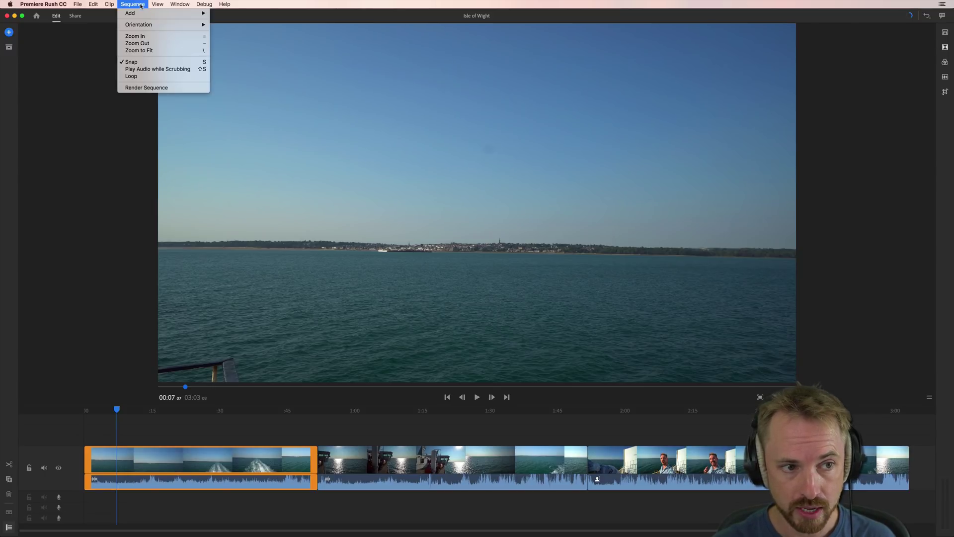
left_click(161, 69)
mouse_move(118, 409)
left_mouse_down()
mouse_move(154, 410)
mouse_move(126, 413)
left_mouse_up()
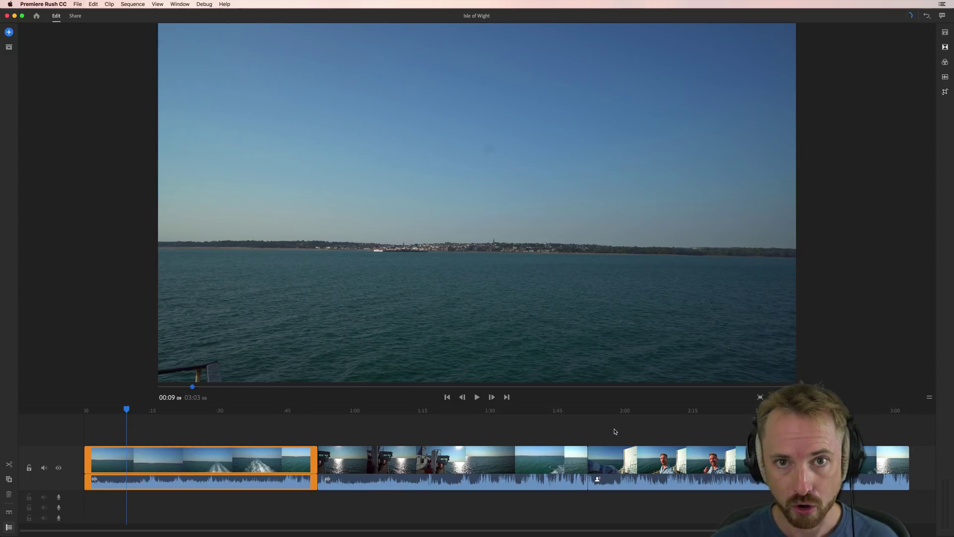
Step: Expand the preview to fill the window, then return it to normal size
left_click(760, 398)
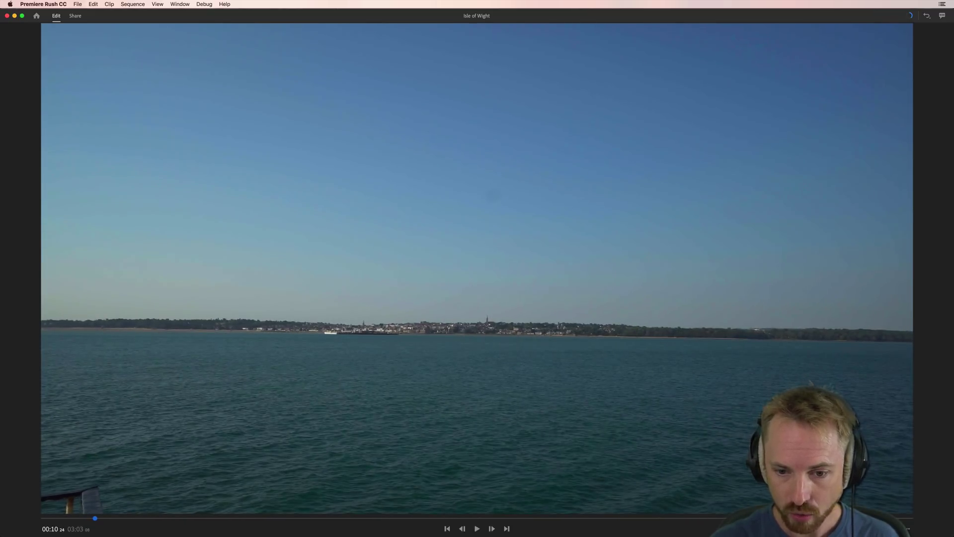
key("Escape")
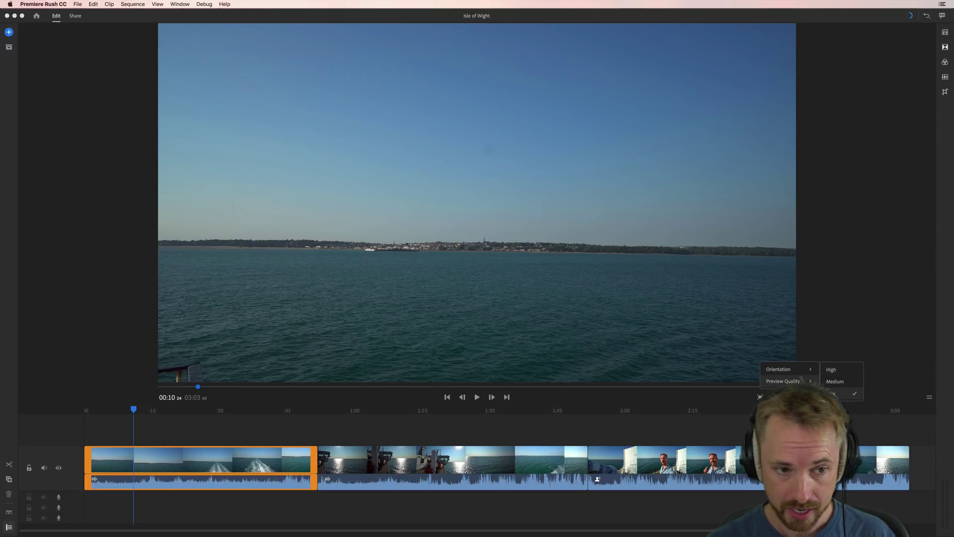
Step: Try Square orientation, switch back to Landscape, and split the first clip at 00:10
mouse_move(796, 370)
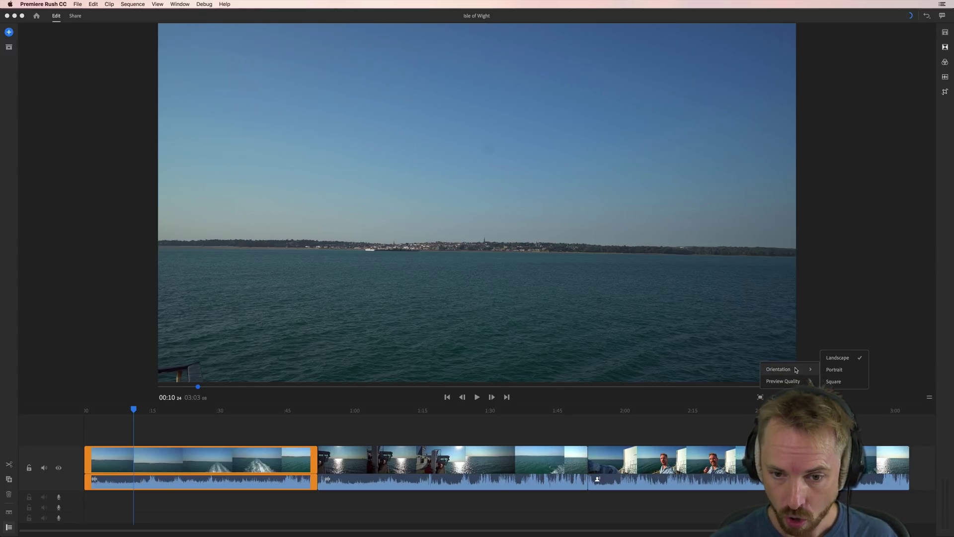
left_click(837, 381)
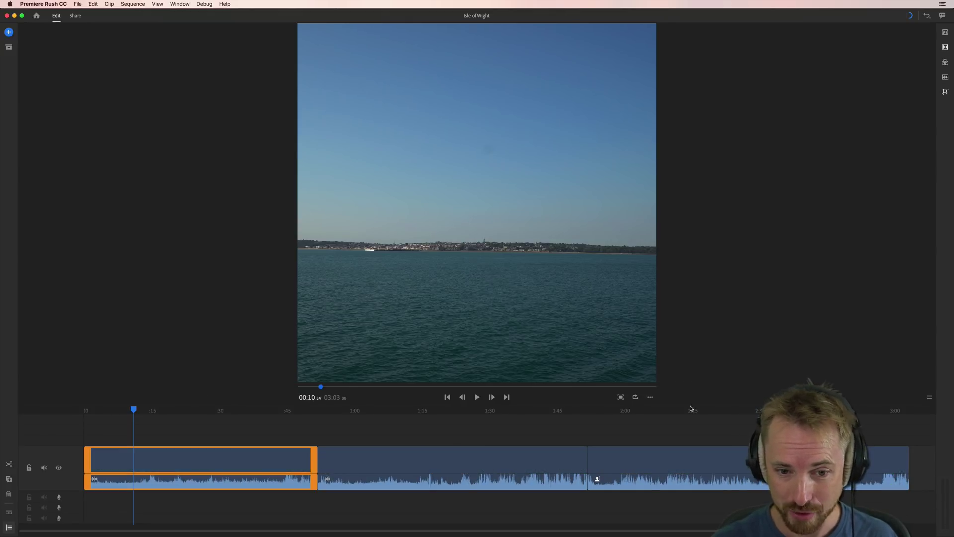
left_click(650, 397)
mouse_move(674, 375)
left_click(699, 360)
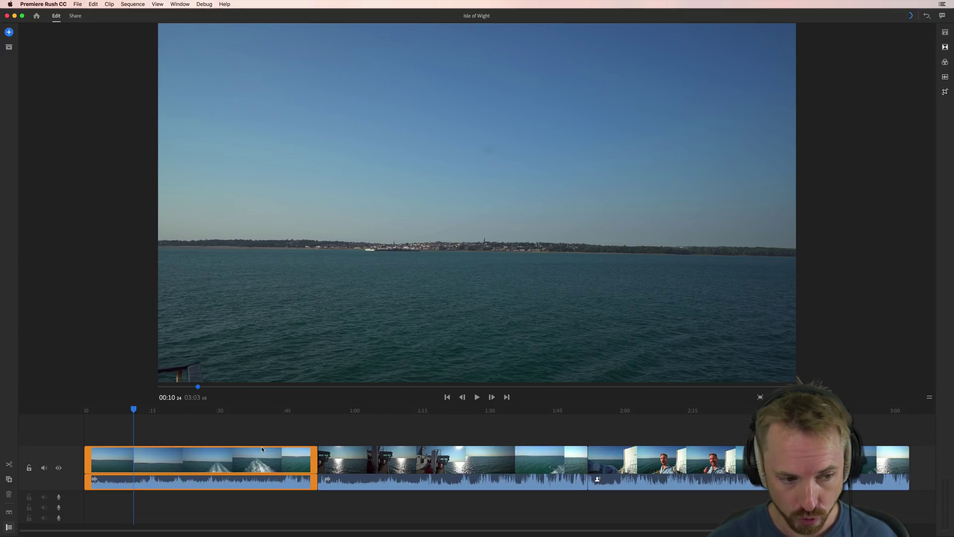
left_click(8, 464)
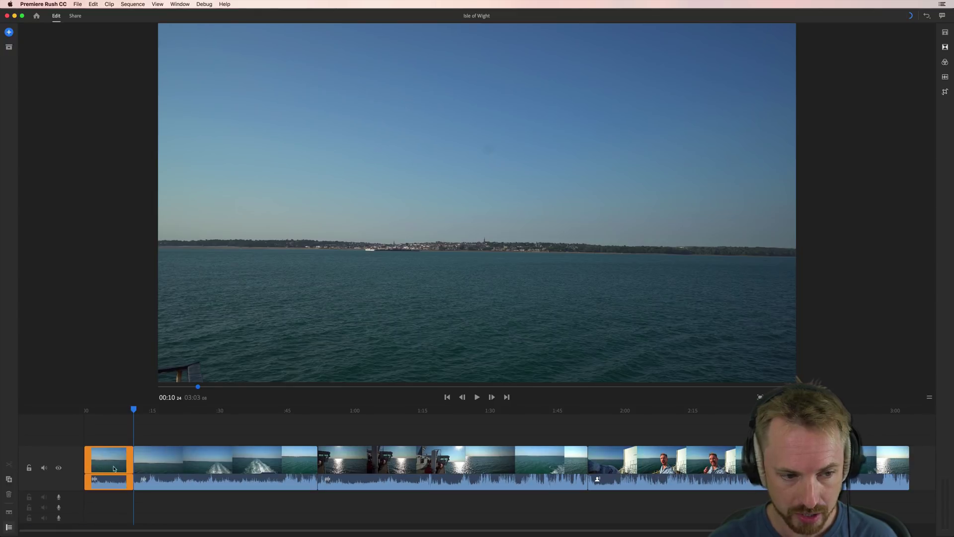
left_click(101, 461)
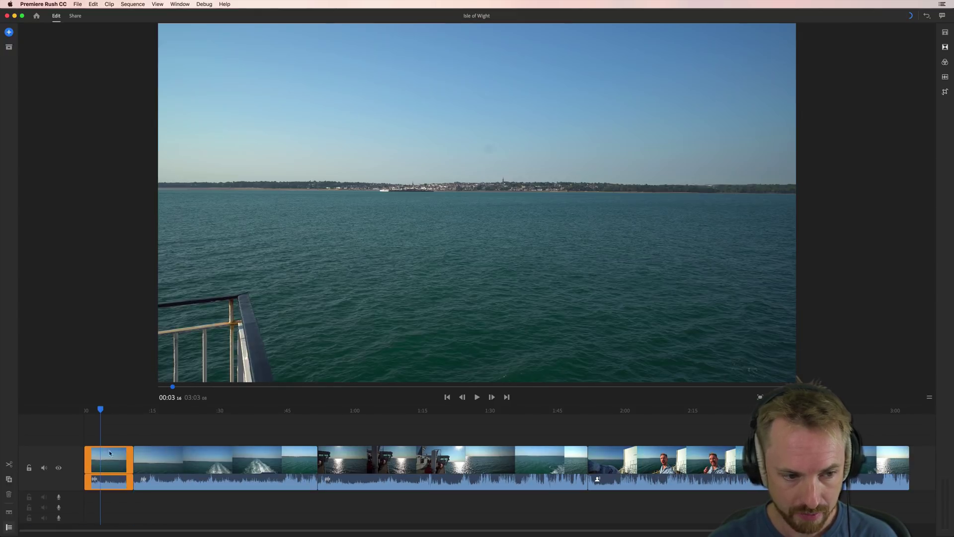
left_click(9, 480)
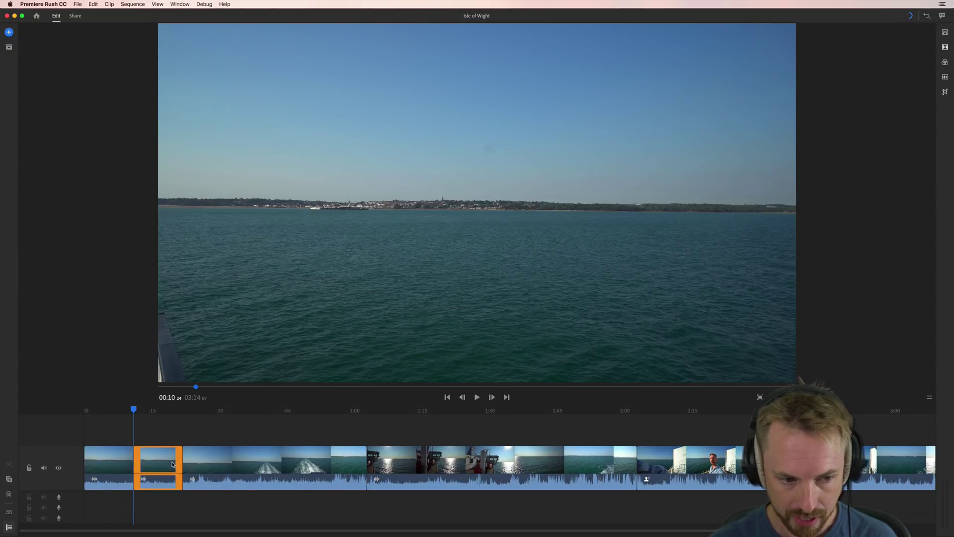
left_click(108, 461)
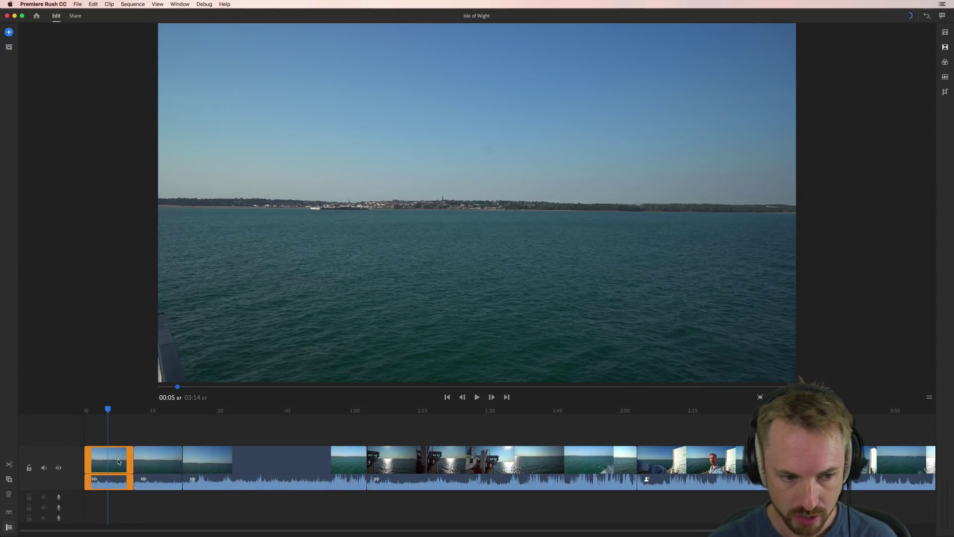
left_click(151, 462)
left_click(209, 462)
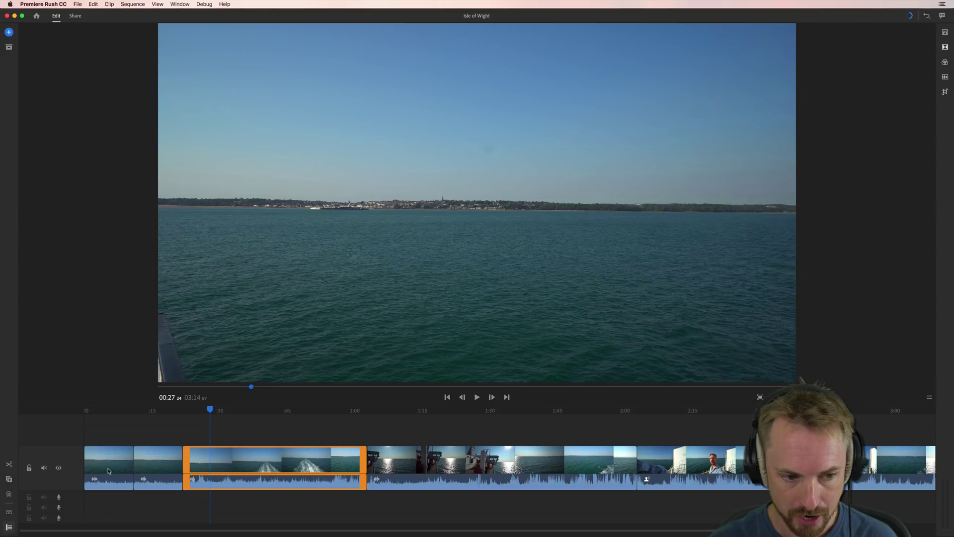
left_click(137, 467)
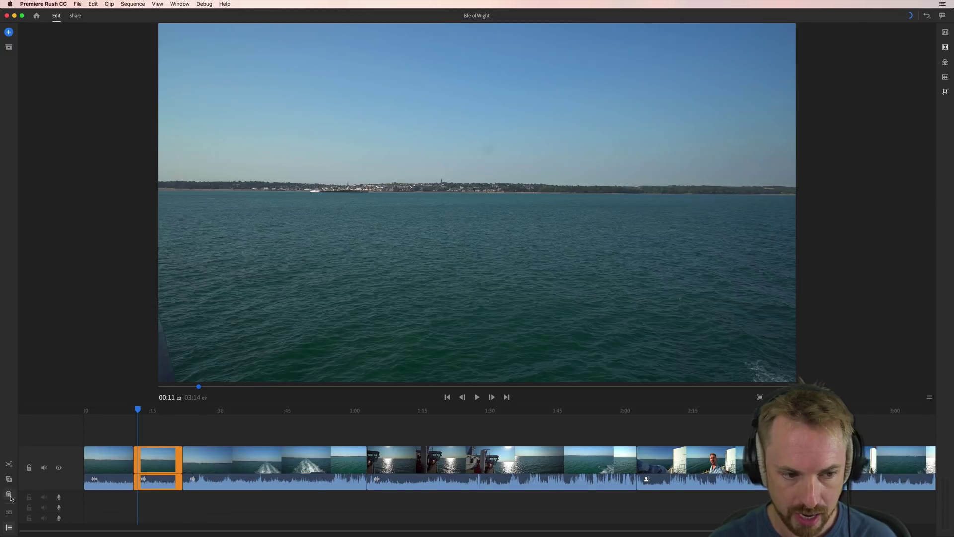
left_click(9, 495)
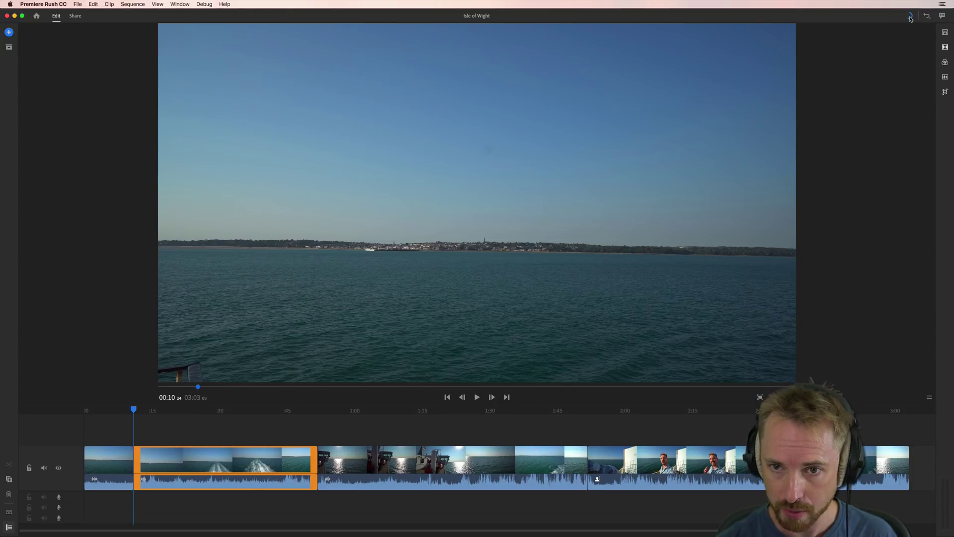
Step: Undo the clip deletion to restore the second ten-second sea segment
mouse_move(910, 18)
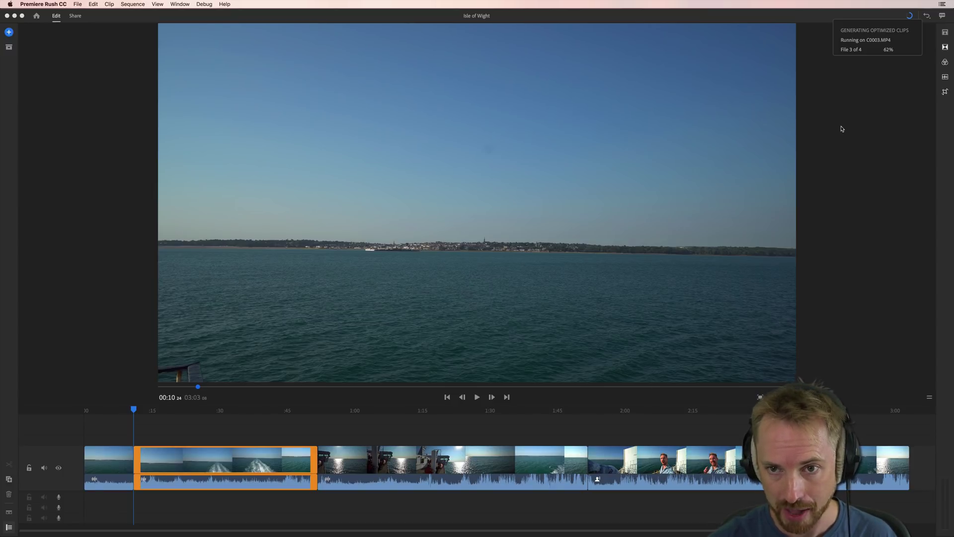
left_click(928, 17)
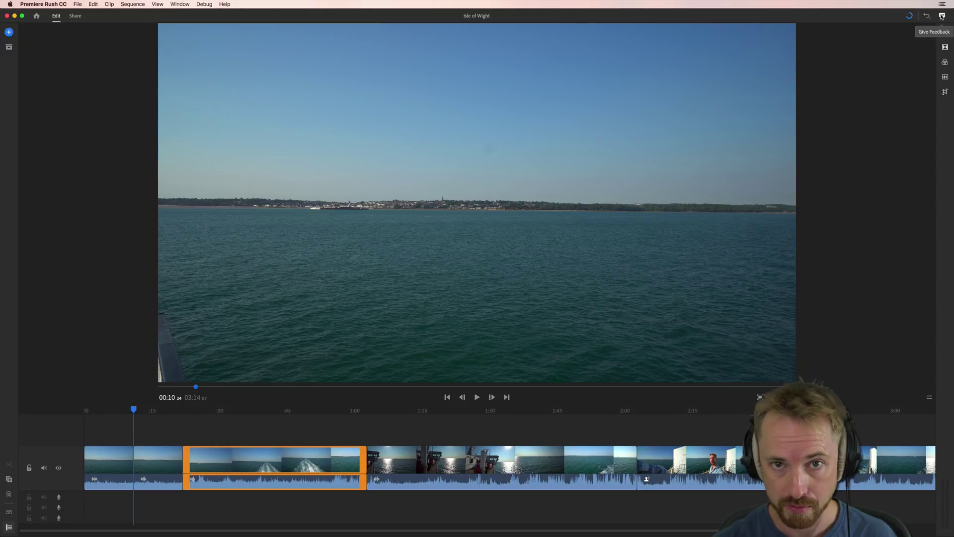
Step: View the Title/Media/Voiceover add menu, dismiss it, then show and hide the project assets
left_click(6, 34)
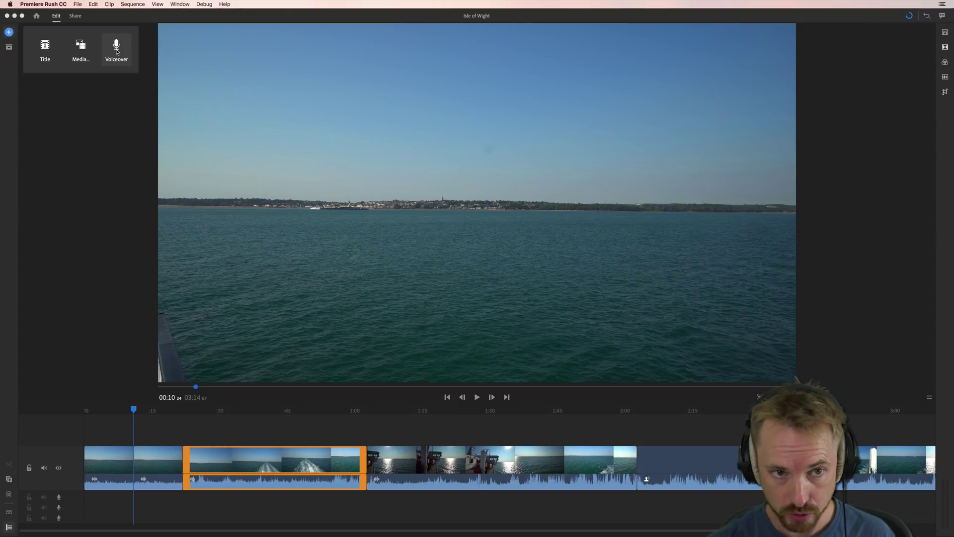
left_click(16, 66)
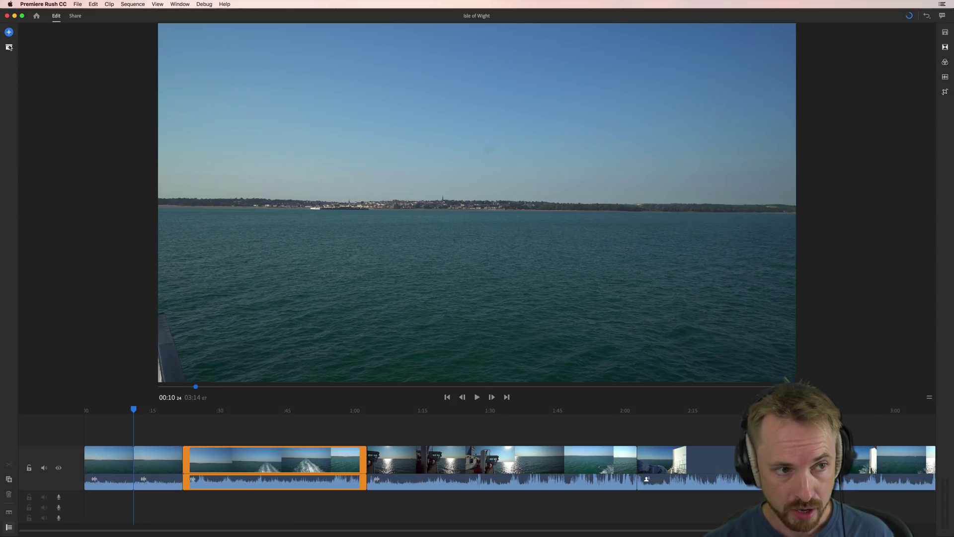
mouse_move(10, 48)
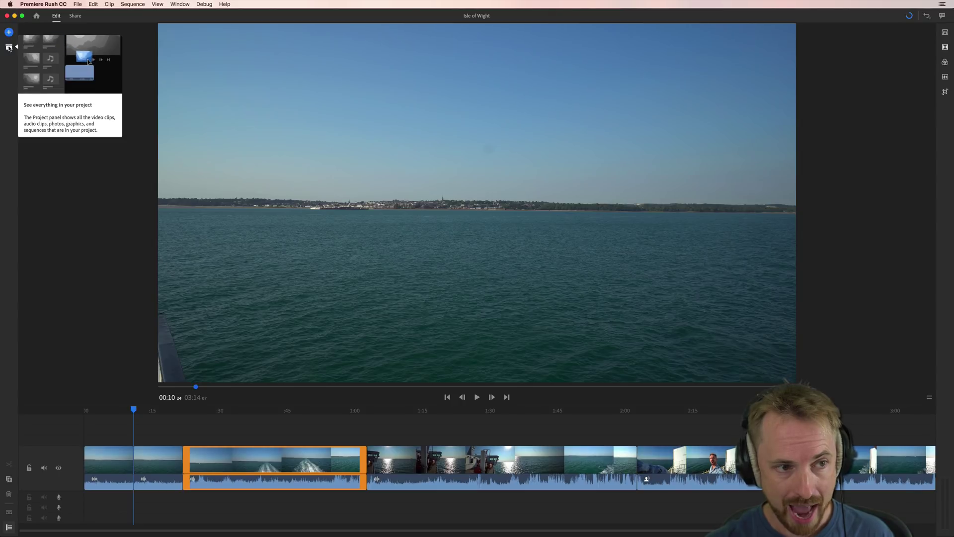
left_click(9, 47)
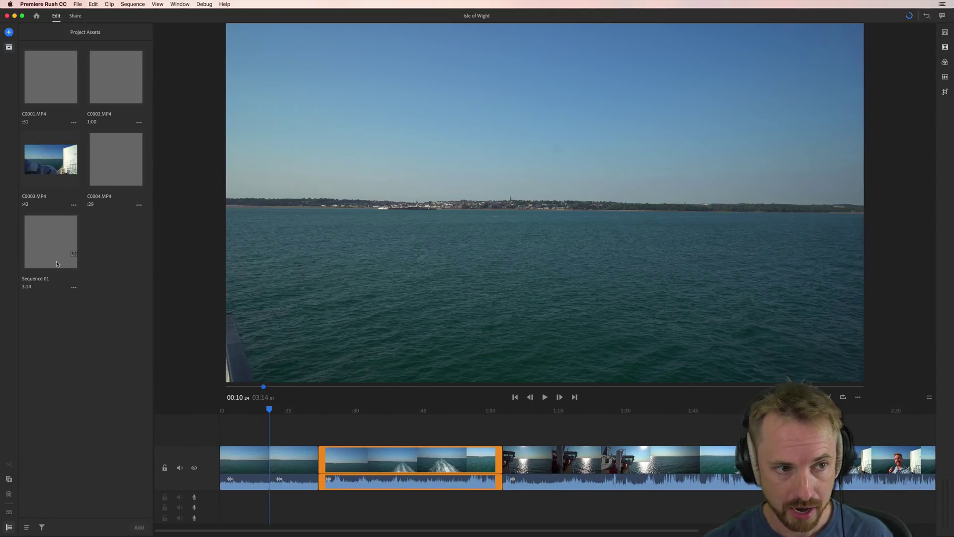
left_click(9, 48)
Step: Return to Your Projects and reopen the Isle of Wight project
left_click(36, 17)
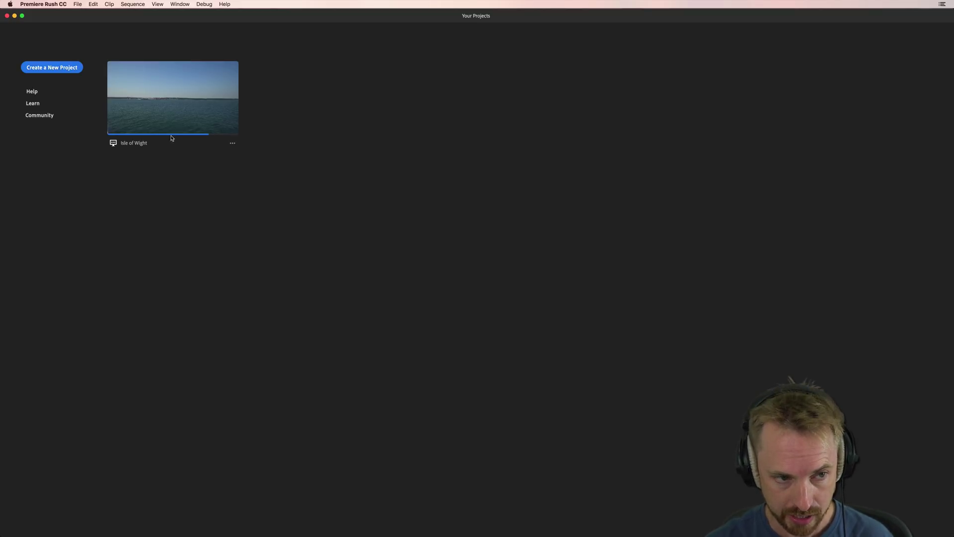
left_click(156, 94)
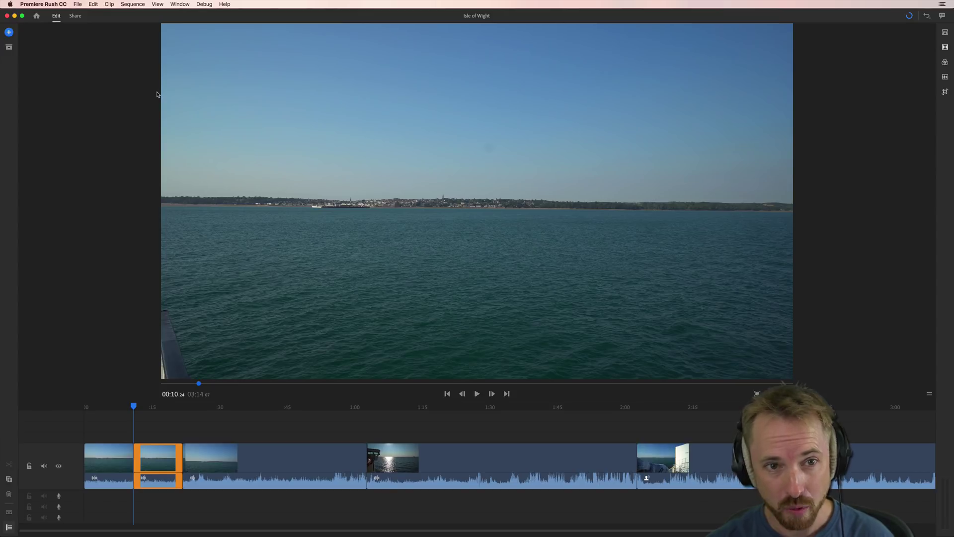
Step: Show the Share page's advanced settings, keeping the Automatic preset and 2160p 4K resolution
left_click(76, 16)
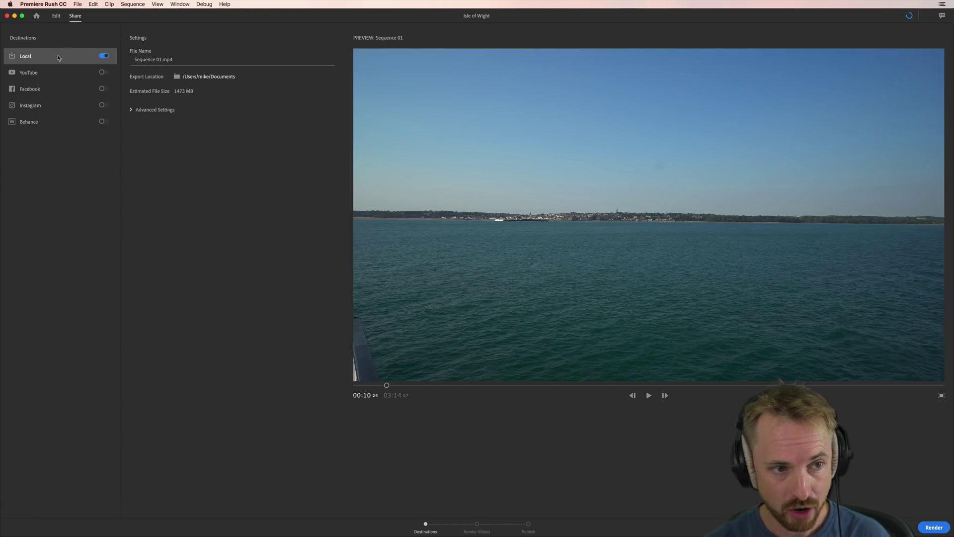
left_click(157, 110)
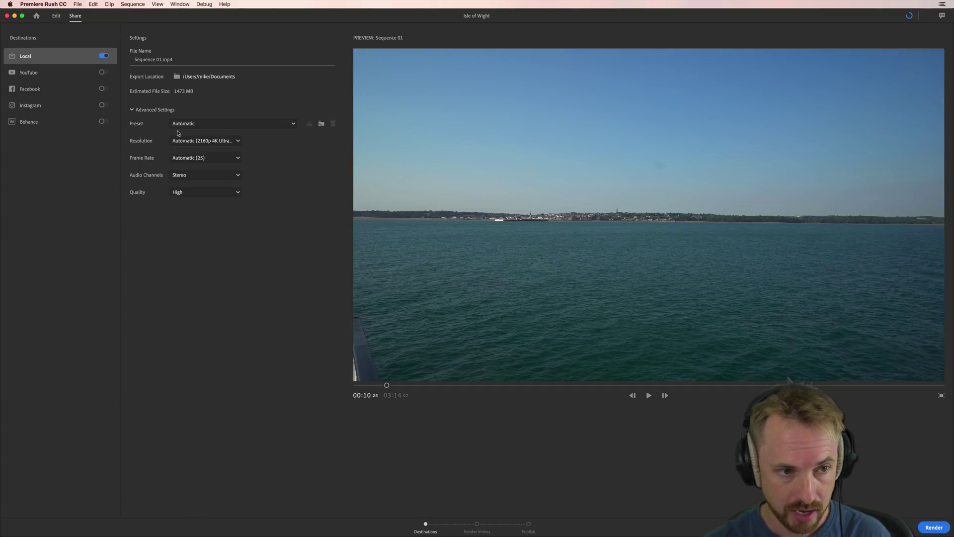
left_click(204, 124)
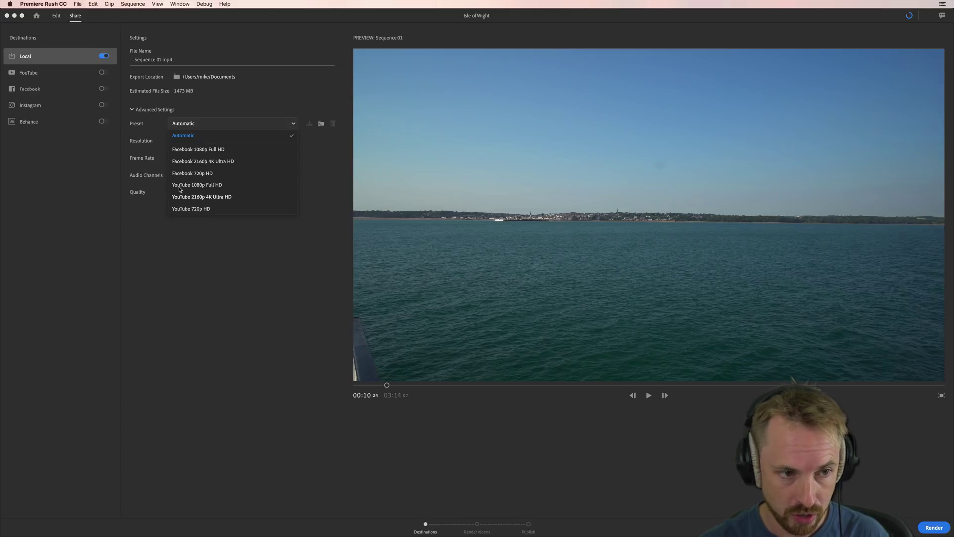
left_click(181, 217)
left_click(227, 141)
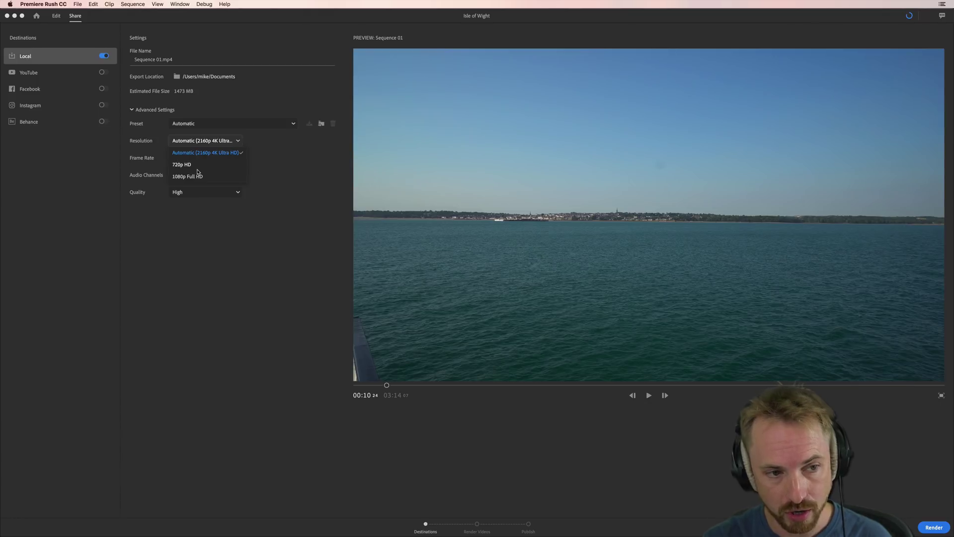
left_click(274, 187)
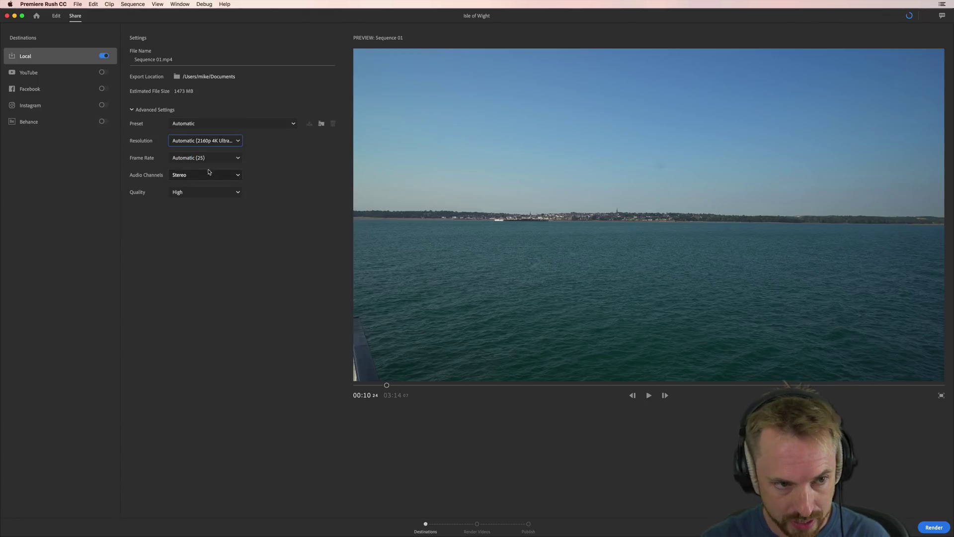
Step: Confirm frame rate 25 fps, Stereo audio channels and High quality for the export
left_click(203, 158)
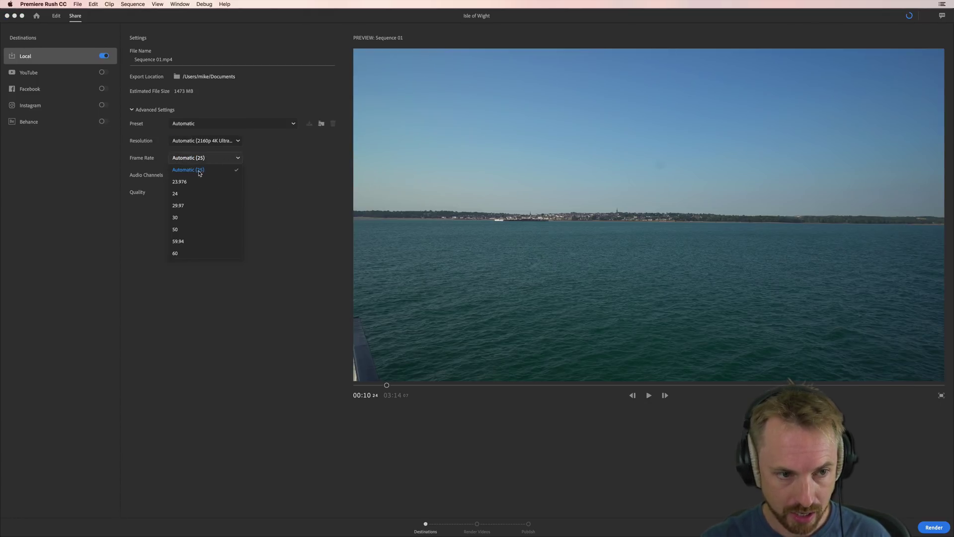
left_click(288, 196)
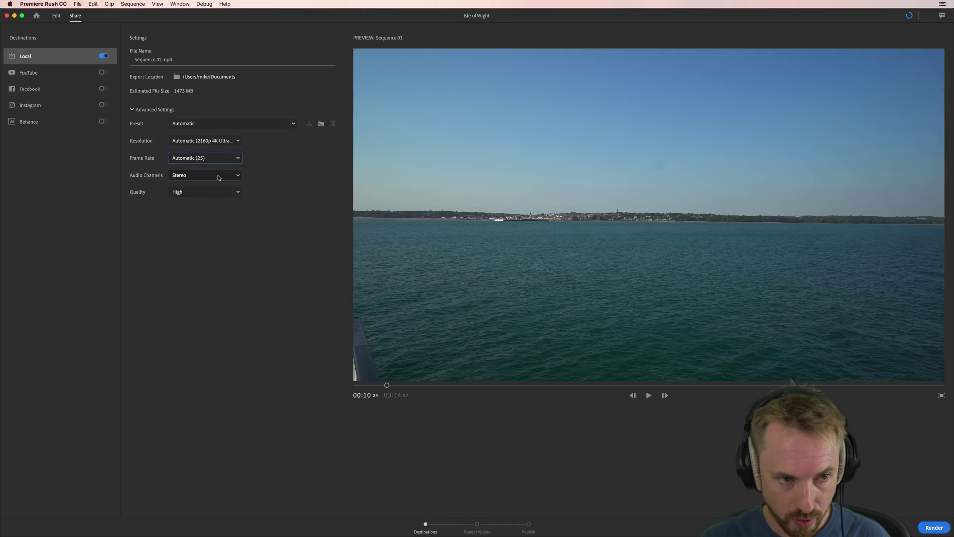
left_click(221, 178)
left_click(224, 193)
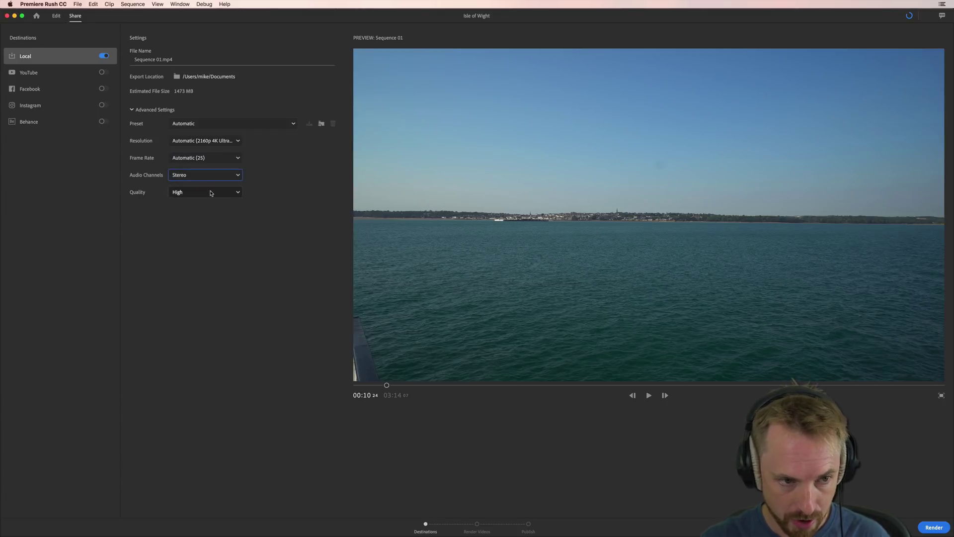
left_click(211, 193)
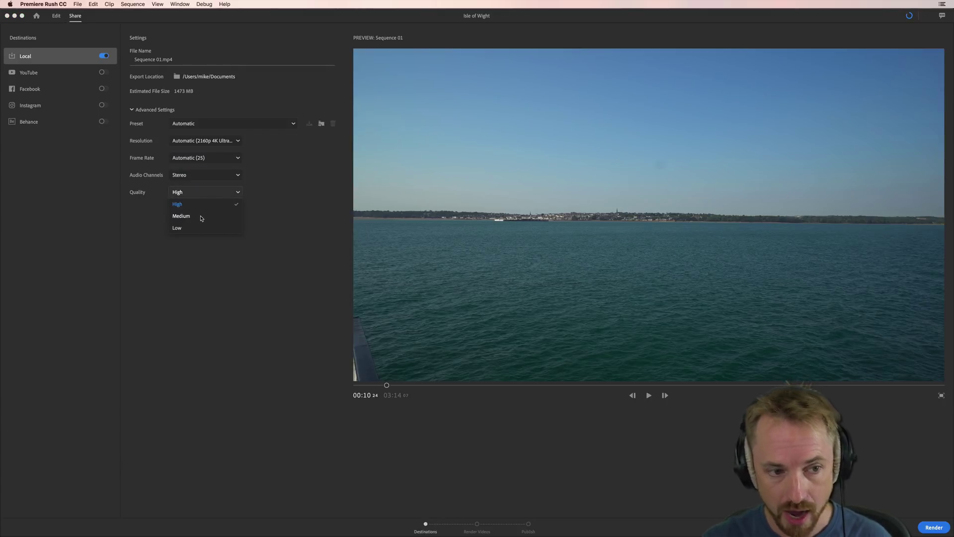
left_click(287, 209)
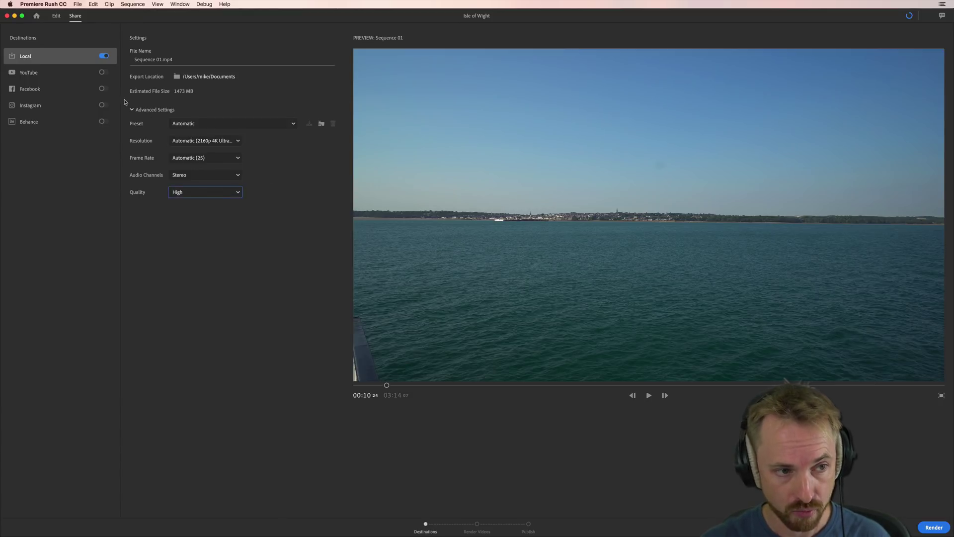
Step: Step through the YouTube, Facebook and Instagram destinations, ending on Behance's sign-in prompt
left_click(73, 78)
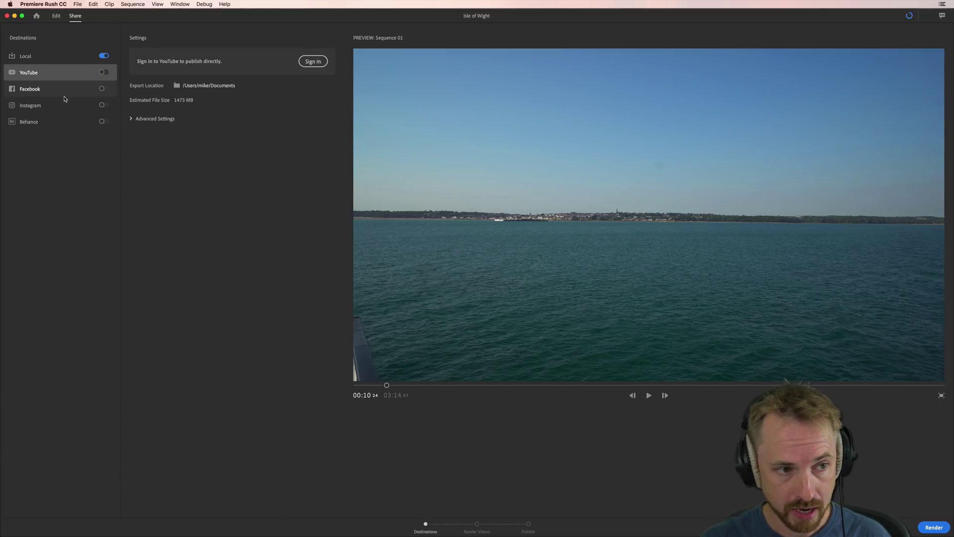
left_click(64, 94)
left_click(58, 106)
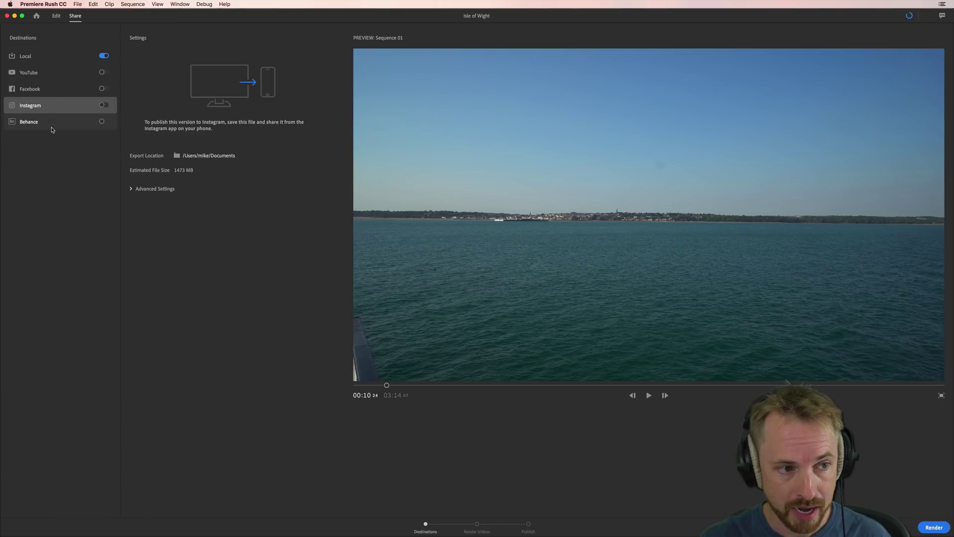
left_click(52, 129)
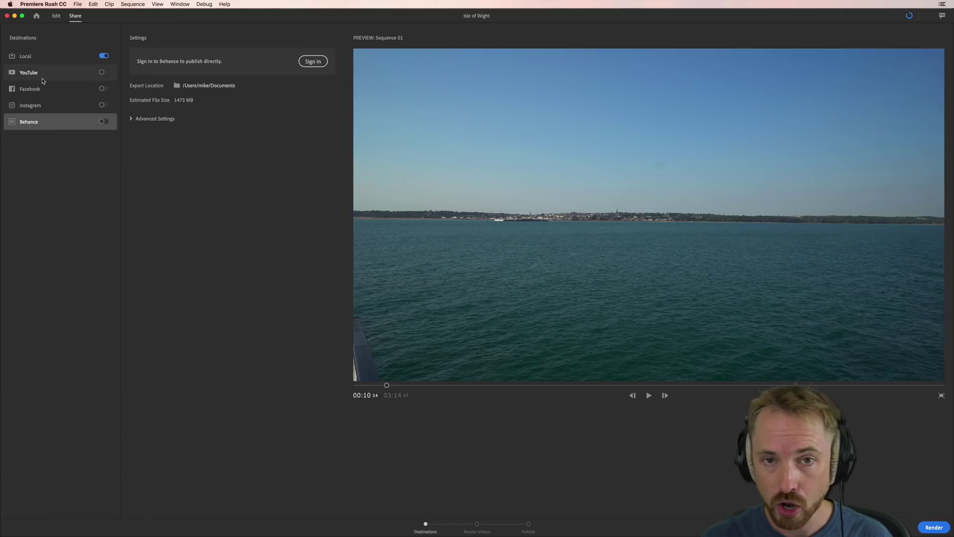